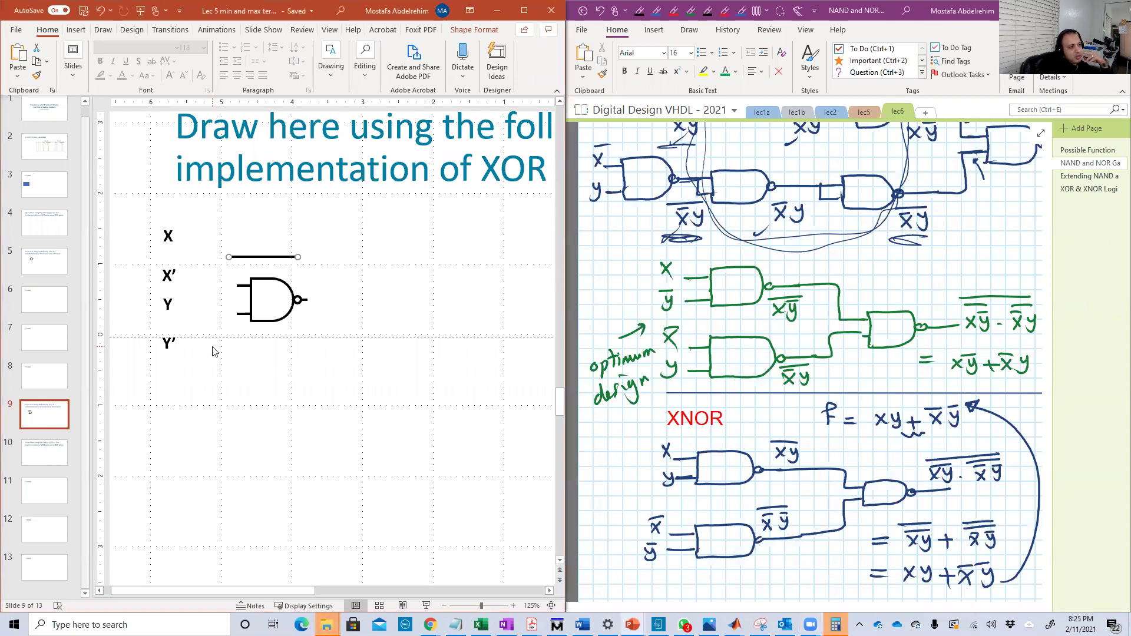
Make two duplicate copies of the NAND gate with Ctrl+D.
{"action": "left_click", "coordinate": [229, 390]}
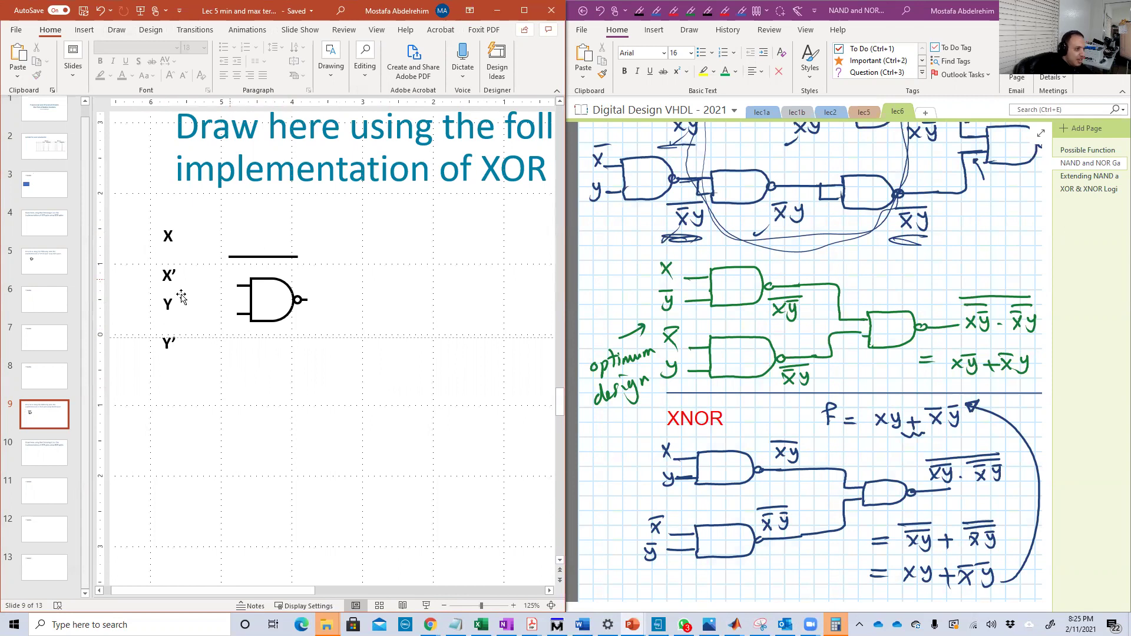
{"action": "left_click", "coordinate": [258, 258]}
{"action": "left_click", "coordinate": [204, 235]}
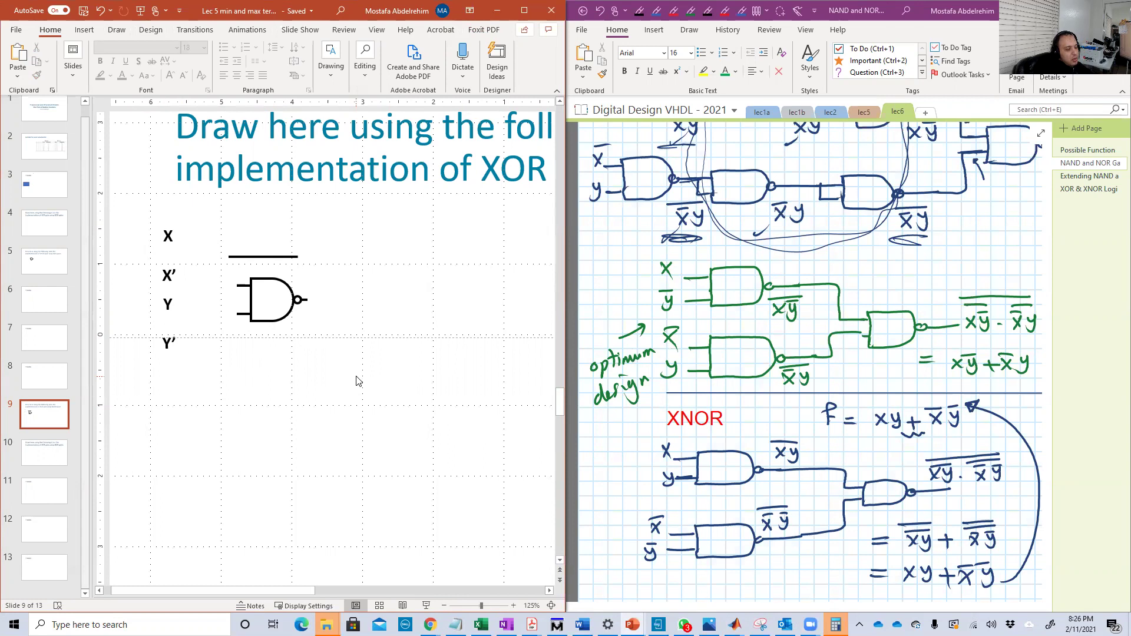
{"action": "left_click", "coordinate": [285, 318]}
{"action": "key", "text": "ctrl+d"}
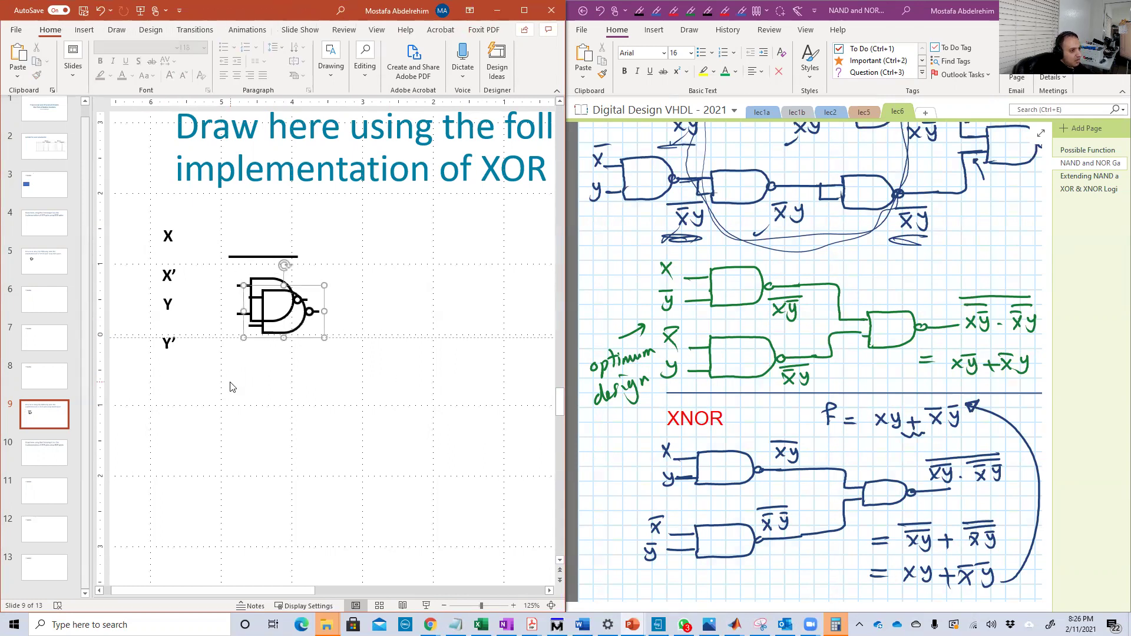
{"action": "key", "text": "ctrl+d"}
{"action": "key", "text": "ctrl+d"}
Arrange the NAND copies: one under the original, one to the right, one at bottom left.
{"action": "left_click_drag", "start_coordinate": [284, 349], "coordinate": [286, 412]}
{"action": "left_click", "coordinate": [282, 332]}
{"action": "left_click_drag", "start_coordinate": [282, 332], "coordinate": [364, 351]}
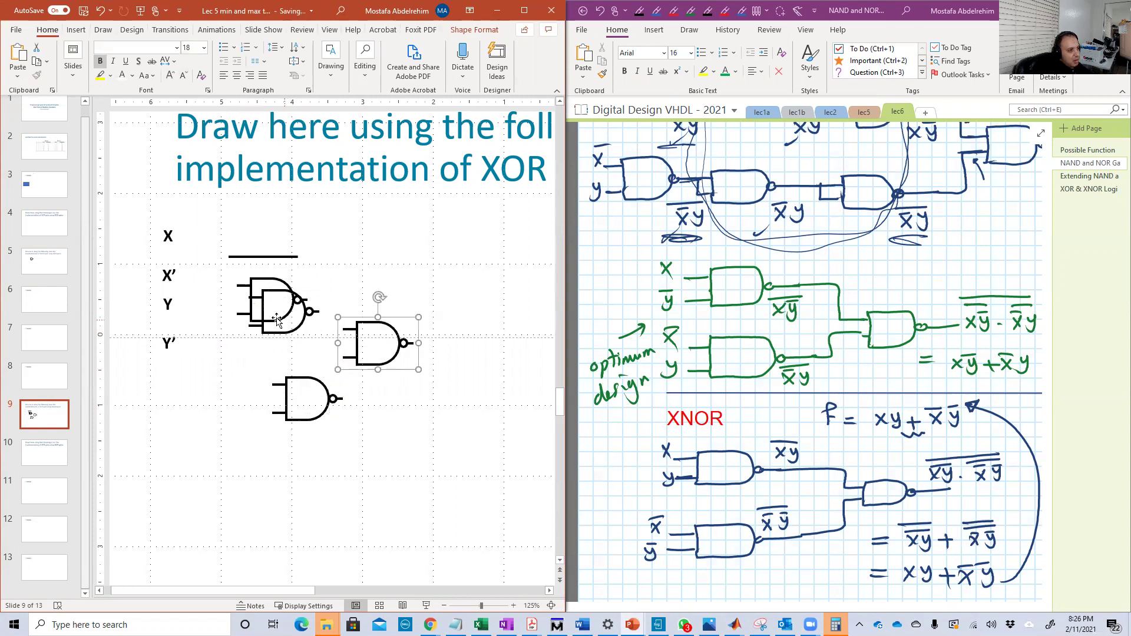
{"action": "left_click_drag", "start_coordinate": [263, 318], "coordinate": [147, 488]}
{"action": "left_click", "coordinate": [281, 403]}
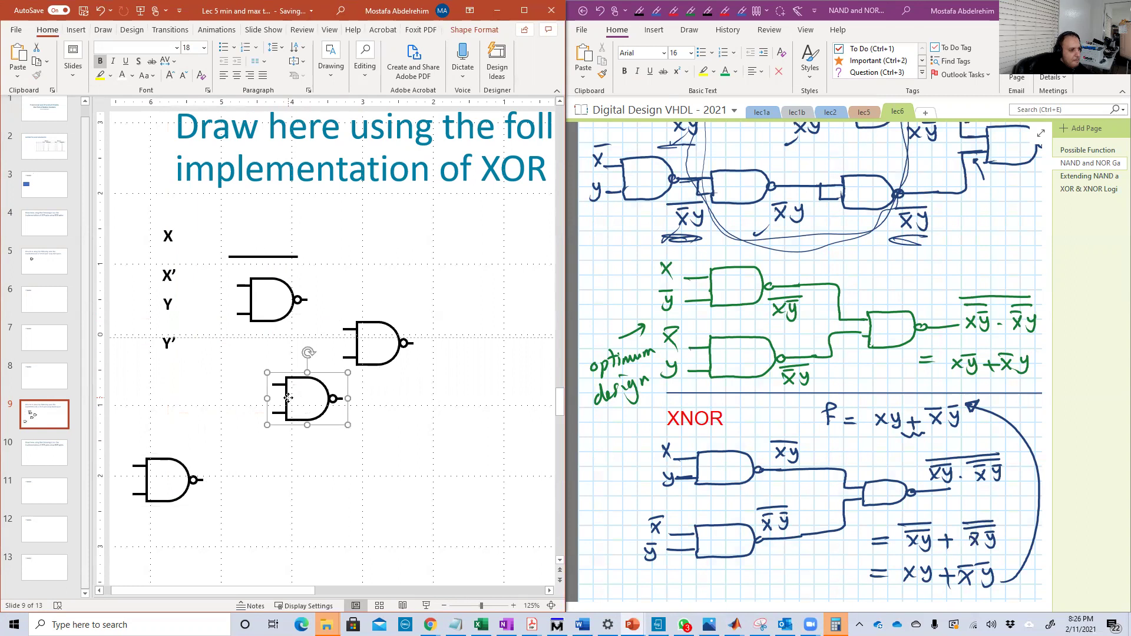
{"action": "left_click_drag", "start_coordinate": [282, 403], "coordinate": [251, 383]}
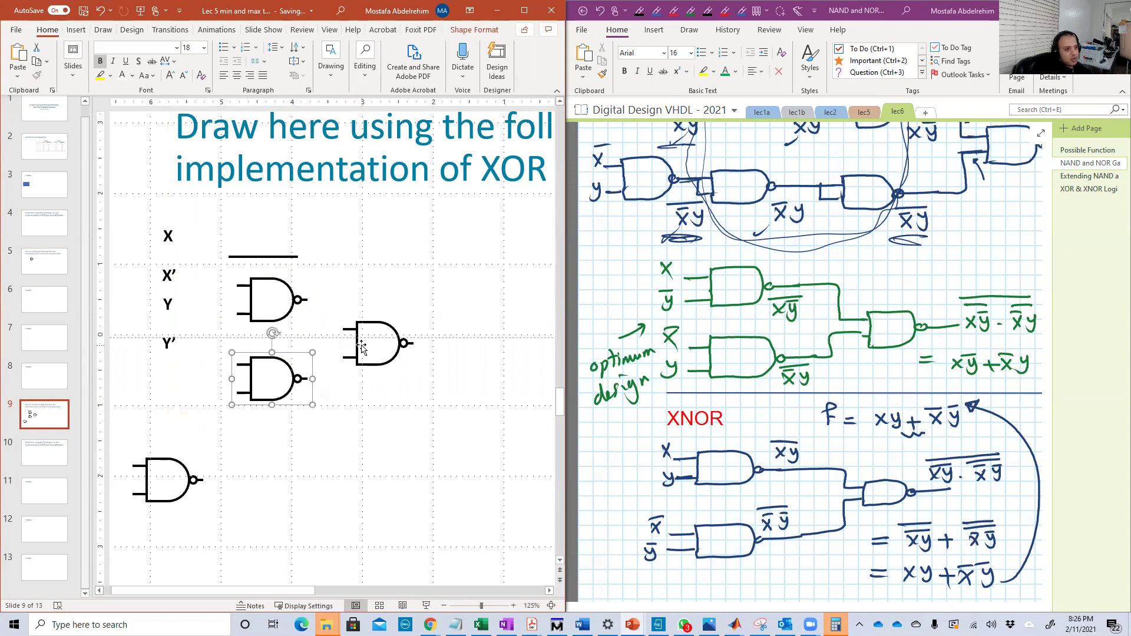
{"action": "left_click_drag", "start_coordinate": [362, 347], "coordinate": [411, 344]}
Move the horizontal line onto the upper NAND's output bubble as its output wire.
{"action": "left_click", "coordinate": [371, 422]}
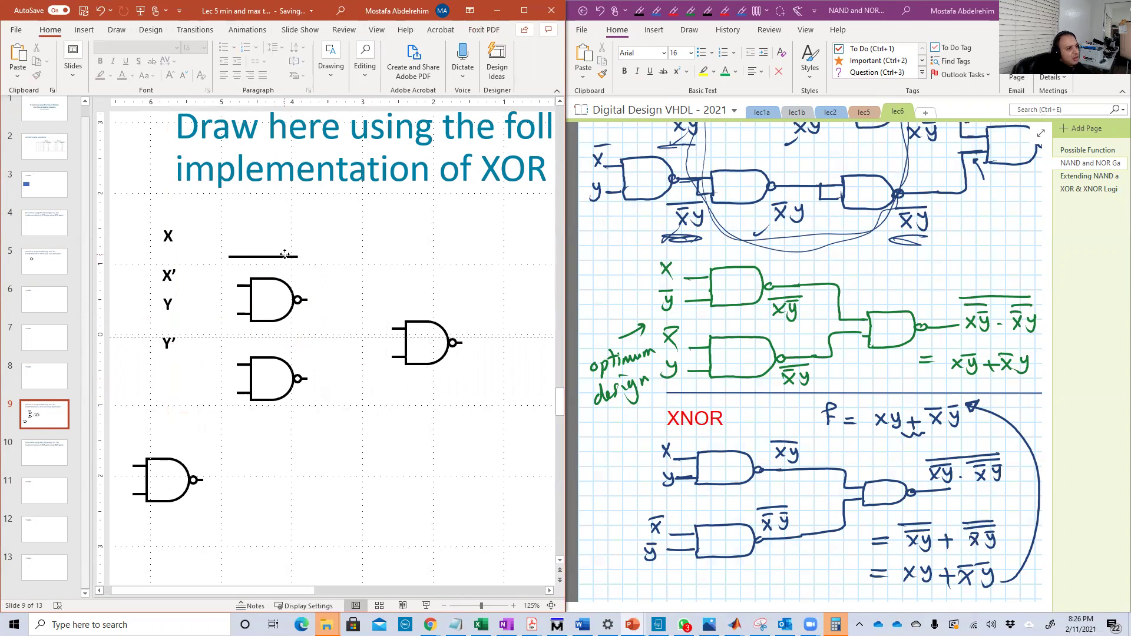
{"action": "left_click", "coordinate": [284, 257]}
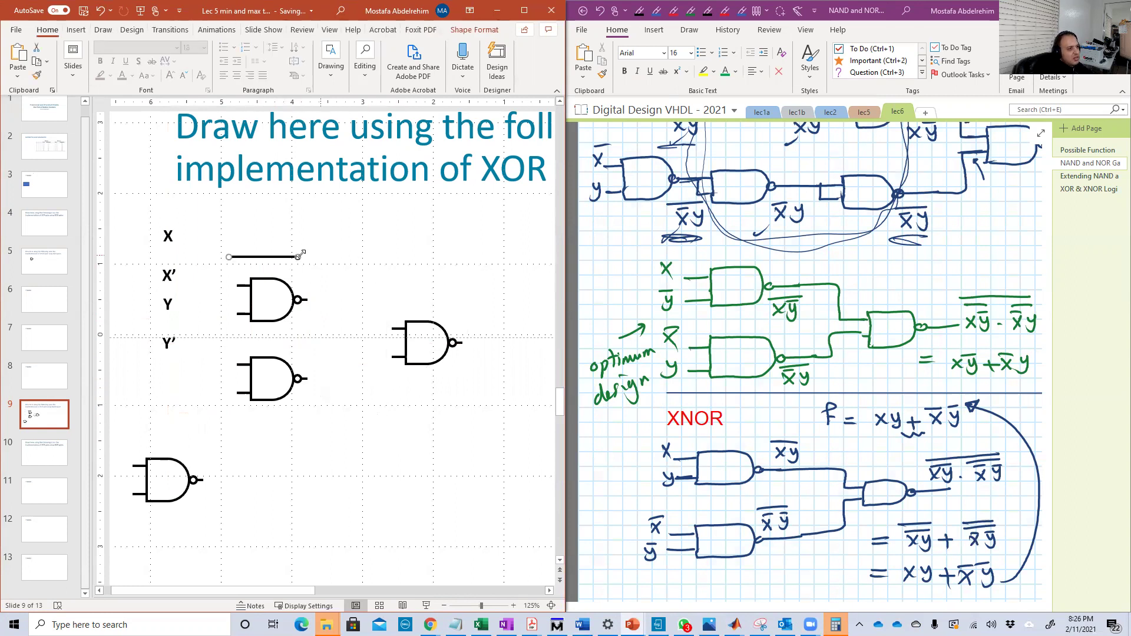
{"action": "left_click_drag", "start_coordinate": [284, 257], "coordinate": [365, 299]}
{"action": "scroll", "coordinate": [278, 298], "scroll_direction": "up", "scroll_amount": 8}
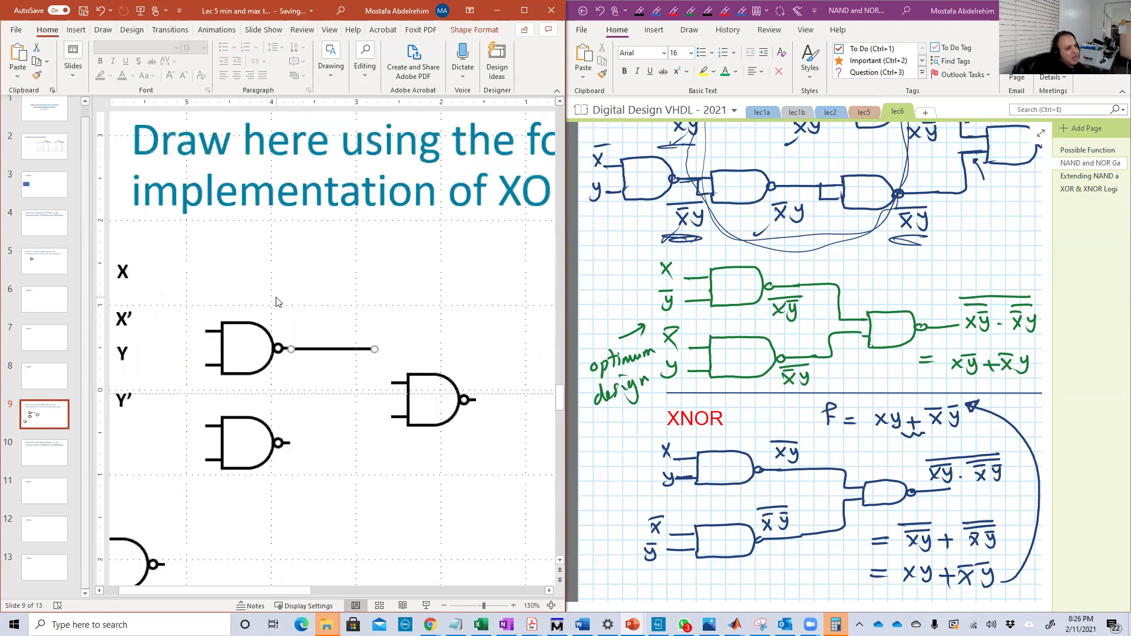
{"action": "left_click_drag", "start_coordinate": [243, 352], "coordinate": [240, 349]}
{"action": "key", "text": "ctrl+z"}
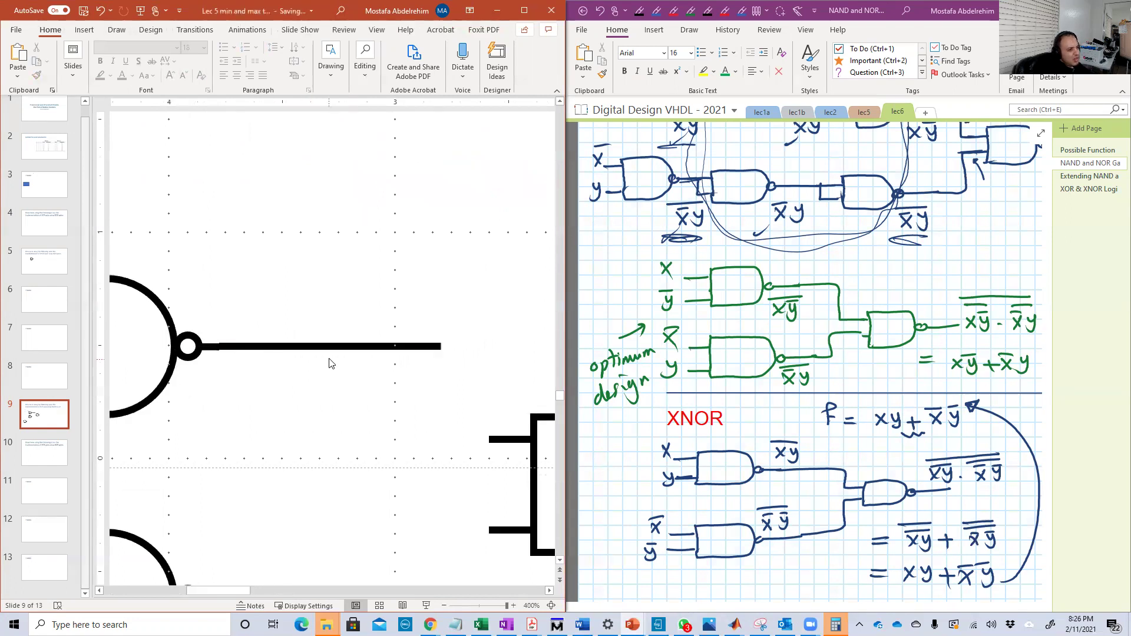
Paste a copy of the wire and place it at the lower NAND's output.
{"action": "key", "text": "ctrl+v"}
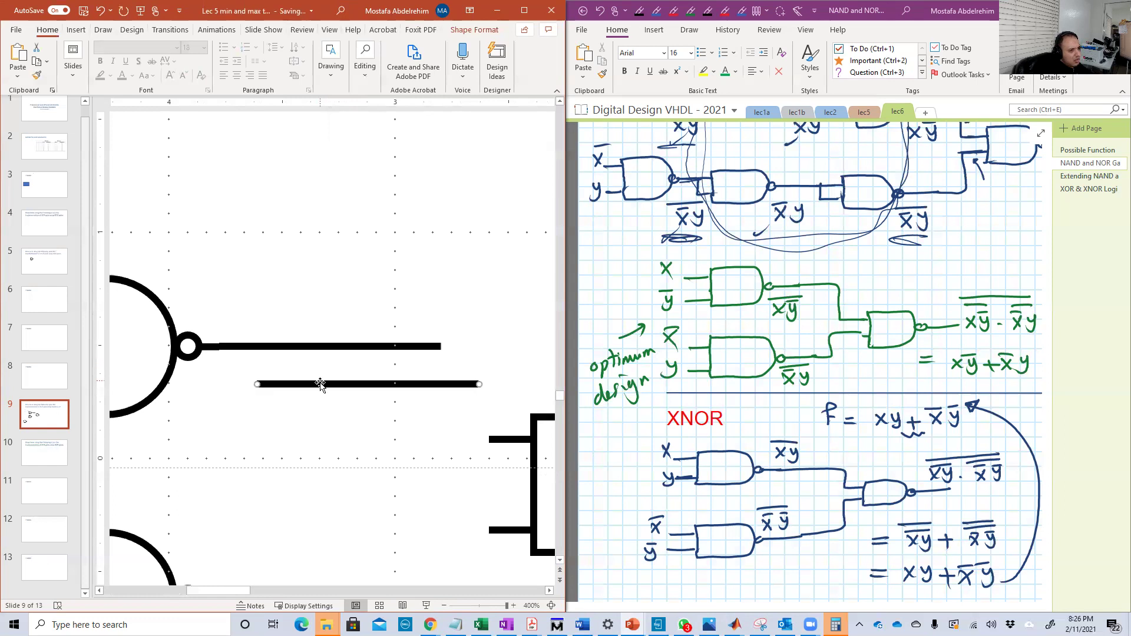
{"action": "scroll", "coordinate": [321, 374], "scroll_direction": "down", "scroll_amount": 2}
{"action": "left_click_drag", "start_coordinate": [328, 330], "coordinate": [292, 547]}
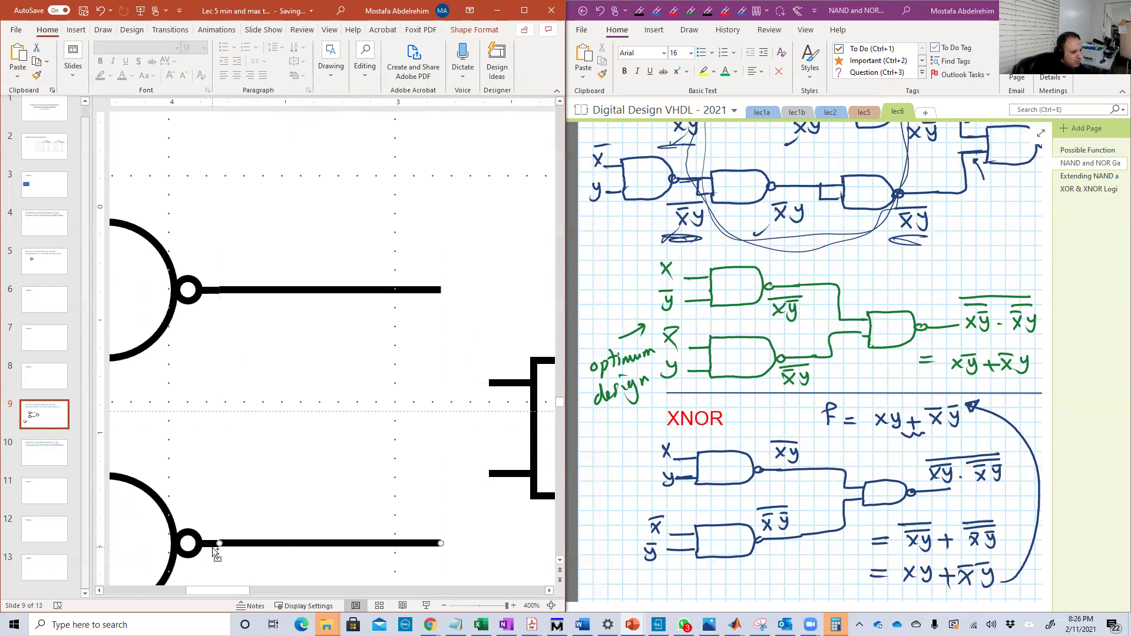
{"action": "left_click", "coordinate": [386, 453]}
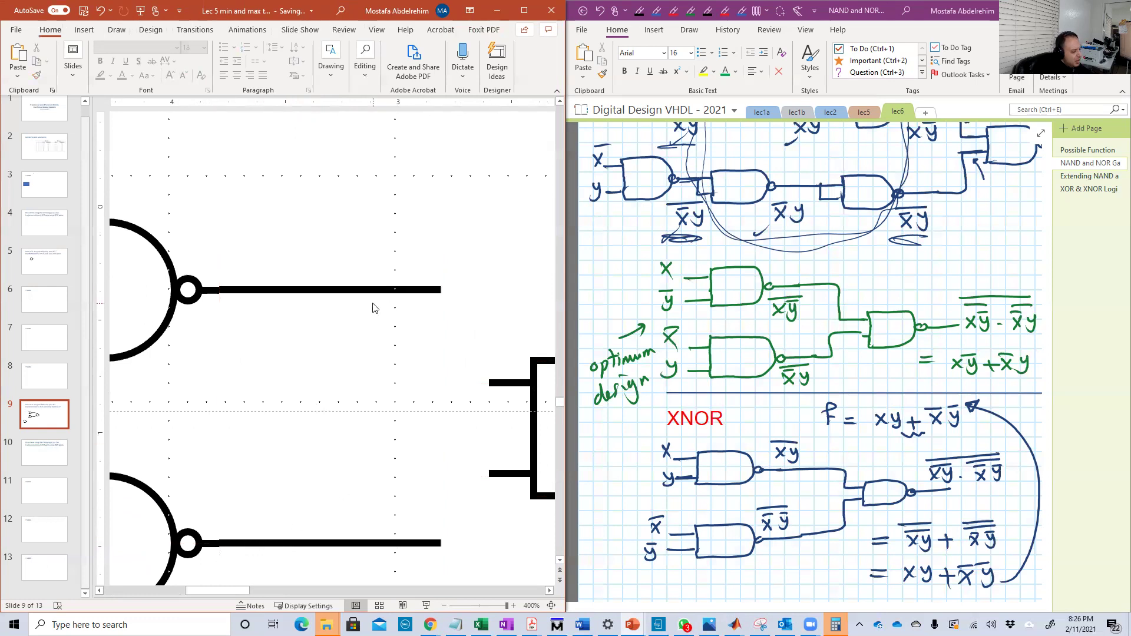
Add vertical wire segments at the ends of both output wires, sized to fit.
{"action": "key", "text": "ctrl+v"}
{"action": "scroll", "coordinate": [377, 316], "scroll_direction": "down", "scroll_amount": 3}
{"action": "scroll", "coordinate": [452, 279], "scroll_direction": "up", "scroll_amount": 1}
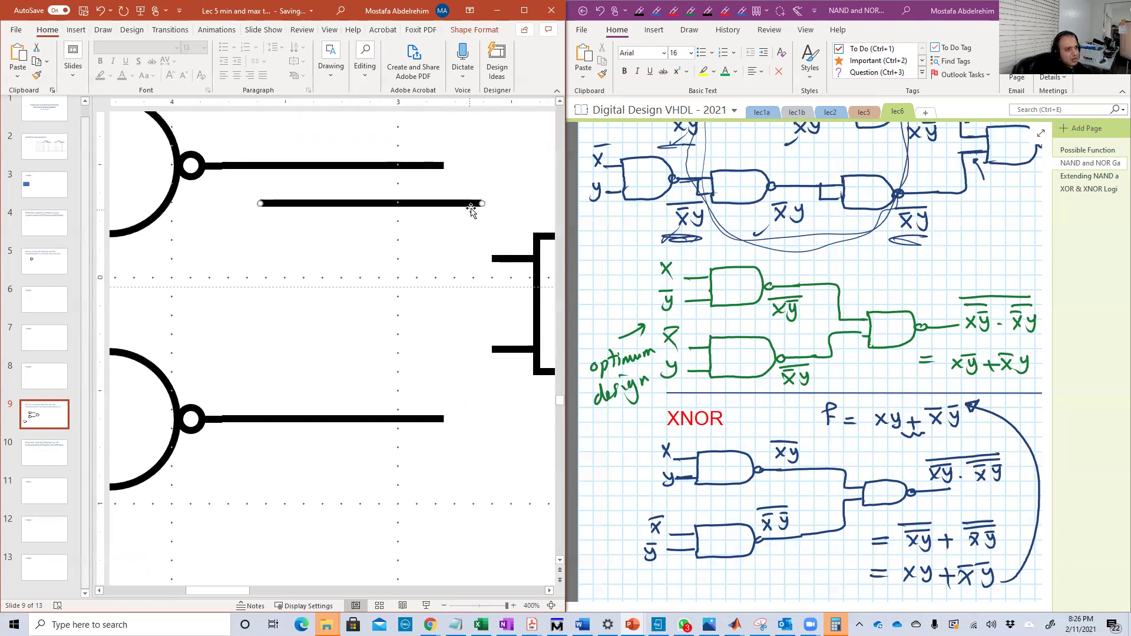
{"action": "left_click_drag", "start_coordinate": [482, 204], "coordinate": [446, 226]}
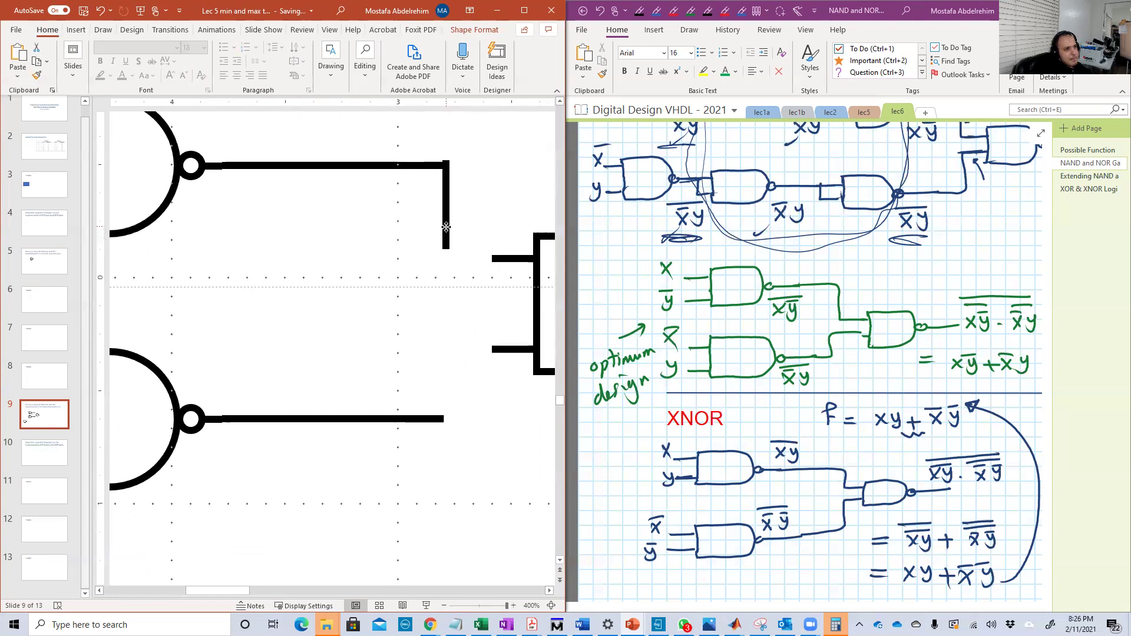
{"action": "key", "text": "Down"}
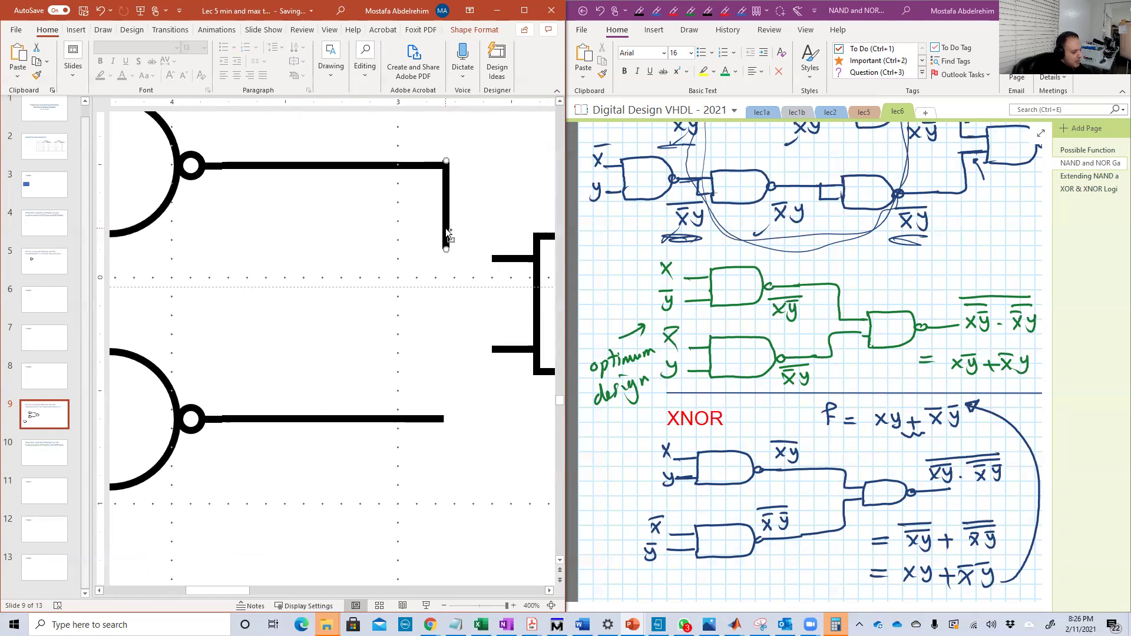
{"action": "key", "text": "ctrl+d"}
{"action": "left_click_drag", "start_coordinate": [485, 239], "coordinate": [442, 370]}
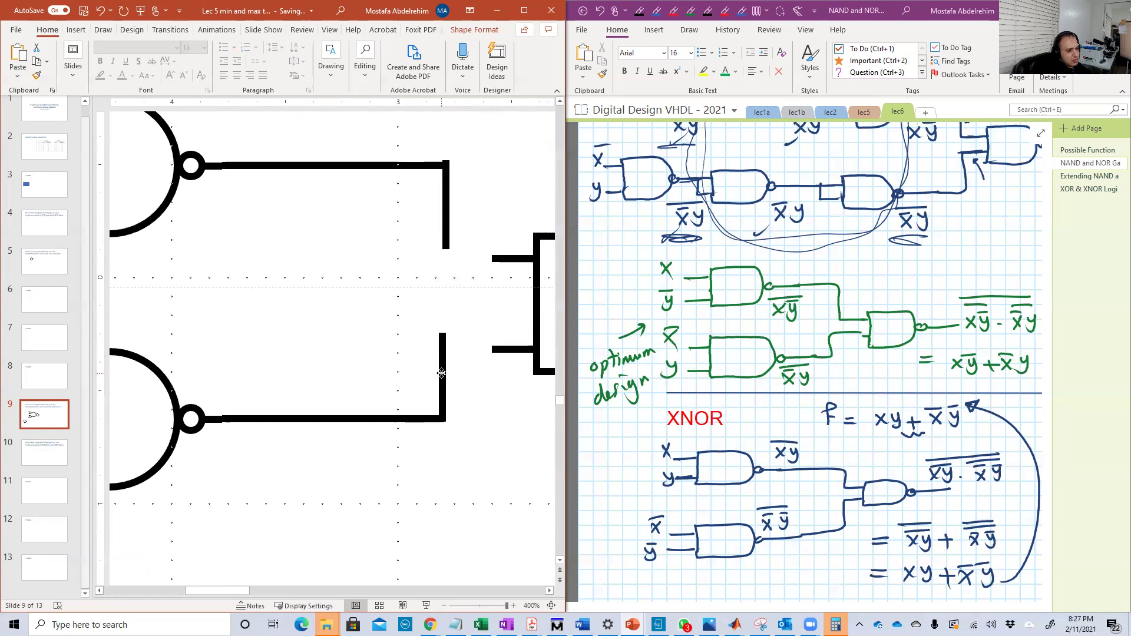
{"action": "left_click_drag", "start_coordinate": [442, 335], "coordinate": [441, 350]}
{"action": "left_click_drag", "start_coordinate": [445, 248], "coordinate": [445, 258]}
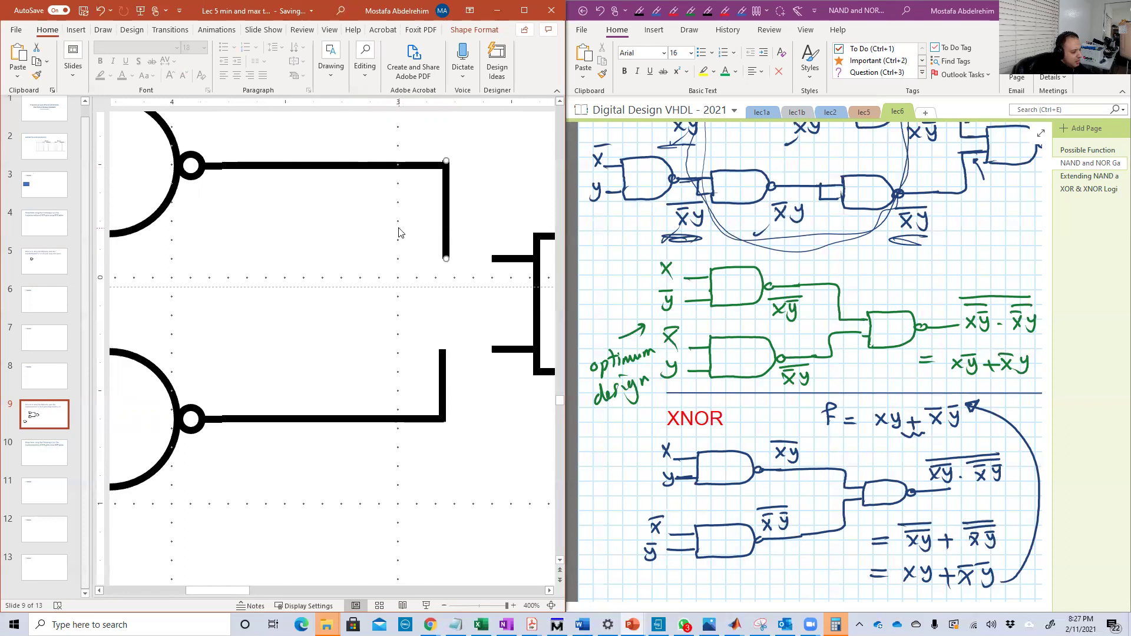
Draw wires into the right-hand NAND gate's upper and lower inputs.
{"action": "left_click_drag", "start_coordinate": [485, 198], "coordinate": [458, 258]}
{"action": "left_click_drag", "start_coordinate": [454, 256], "coordinate": [454, 348]}
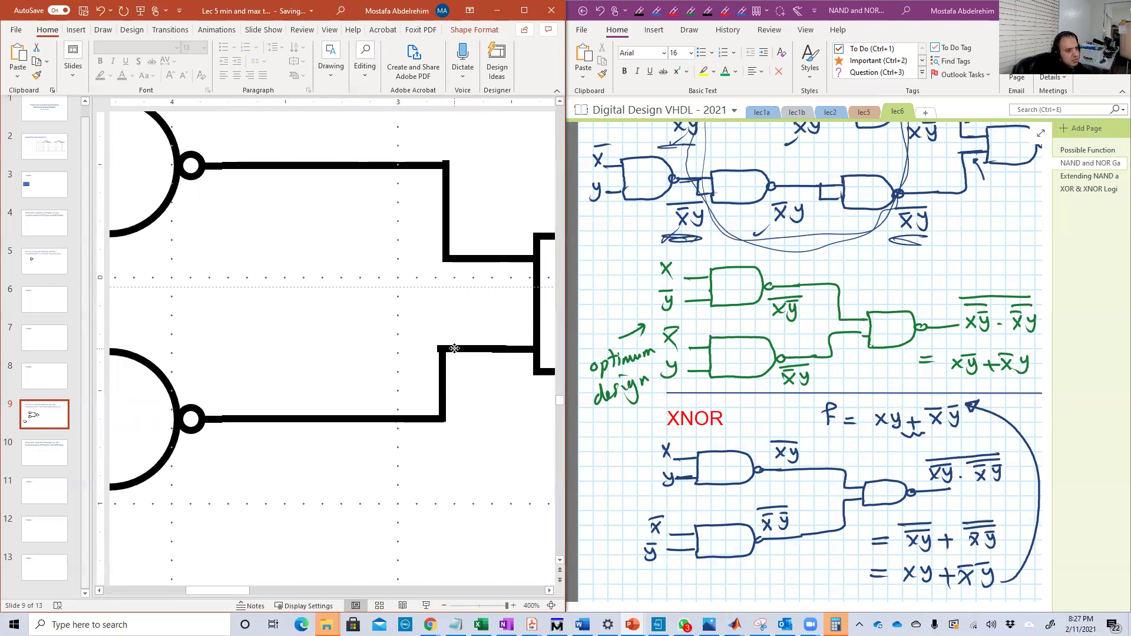
{"action": "scroll", "coordinate": [397, 346], "scroll_direction": "down", "scroll_amount": 5}
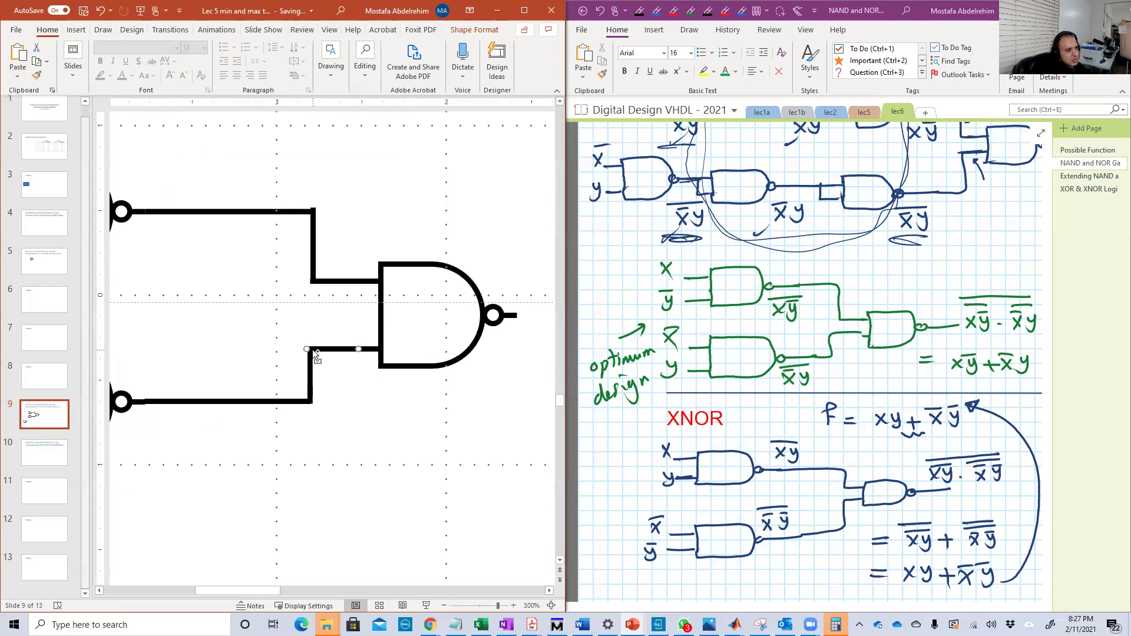
{"action": "scroll", "coordinate": [316, 366], "scroll_direction": "down", "scroll_amount": 5}
Place the X and Y' labels beside the upper NAND's two inputs.
{"action": "left_click_drag", "start_coordinate": [195, 587], "coordinate": [149, 587]}
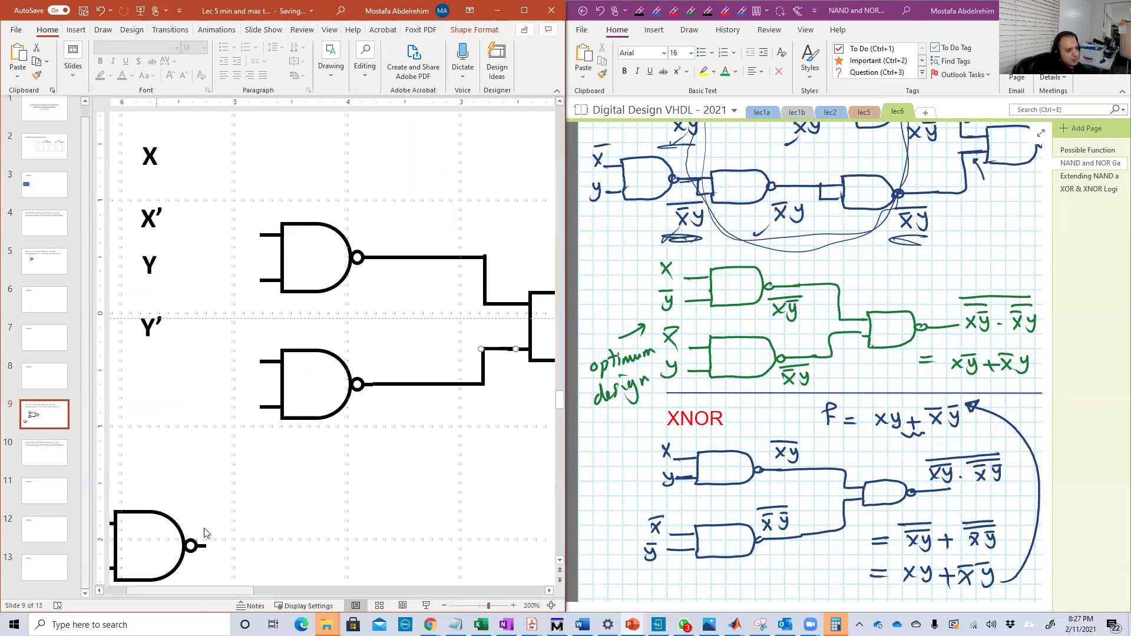
{"action": "scroll", "coordinate": [347, 498], "scroll_direction": "down", "scroll_amount": 3}
{"action": "left_click_drag", "start_coordinate": [254, 587], "coordinate": [216, 588]}
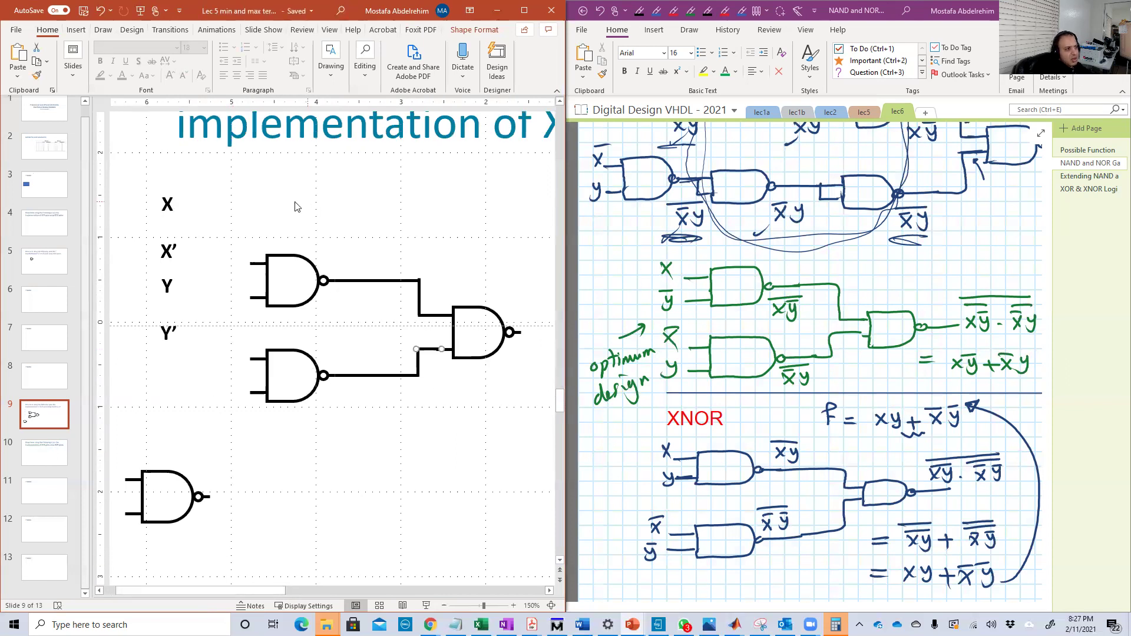
{"action": "left_click", "coordinate": [171, 203]}
{"action": "left_click_drag", "start_coordinate": [180, 195], "coordinate": [253, 254]}
{"action": "left_click", "coordinate": [183, 325]}
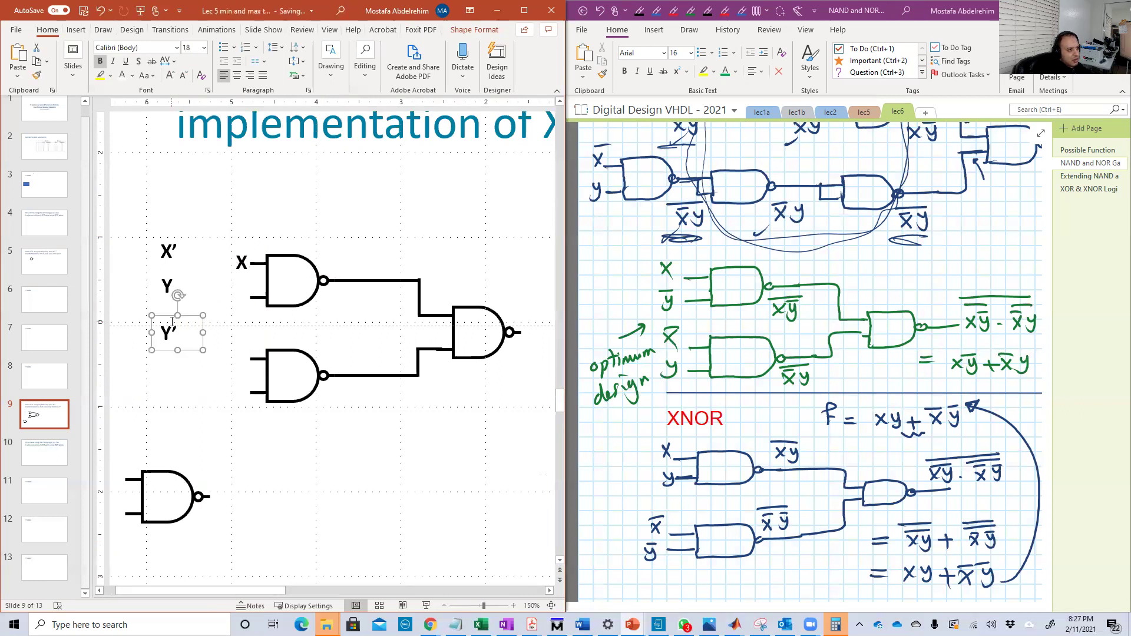
{"action": "left_click_drag", "start_coordinate": [168, 317], "coordinate": [240, 280]}
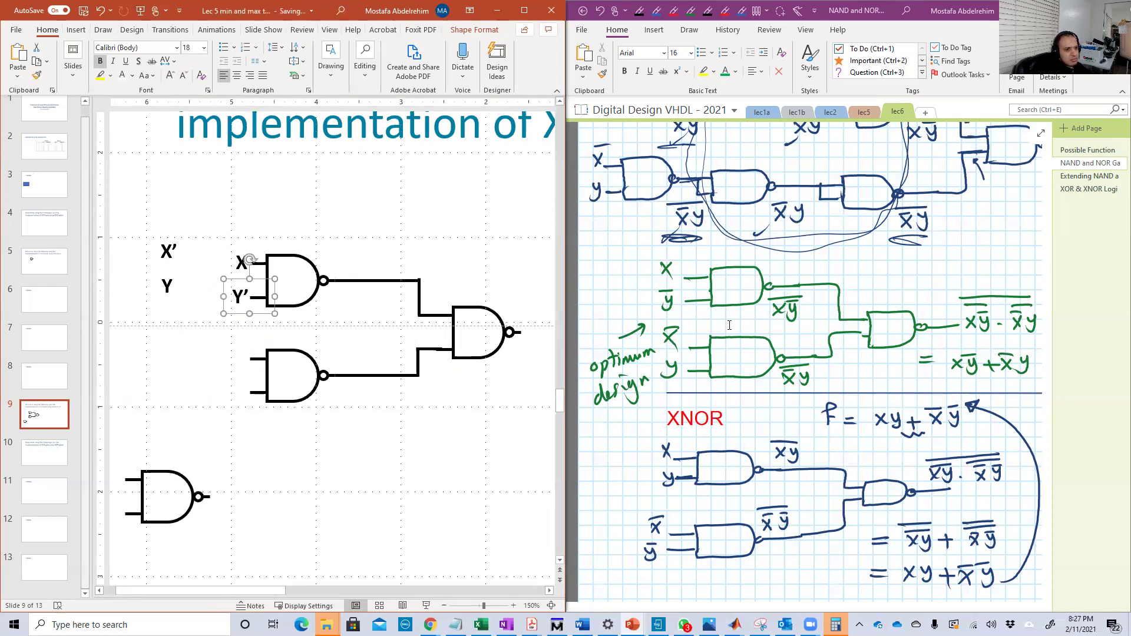
Place the X' and Y labels beside the lower NAND's two inputs.
{"action": "left_click", "coordinate": [153, 250]}
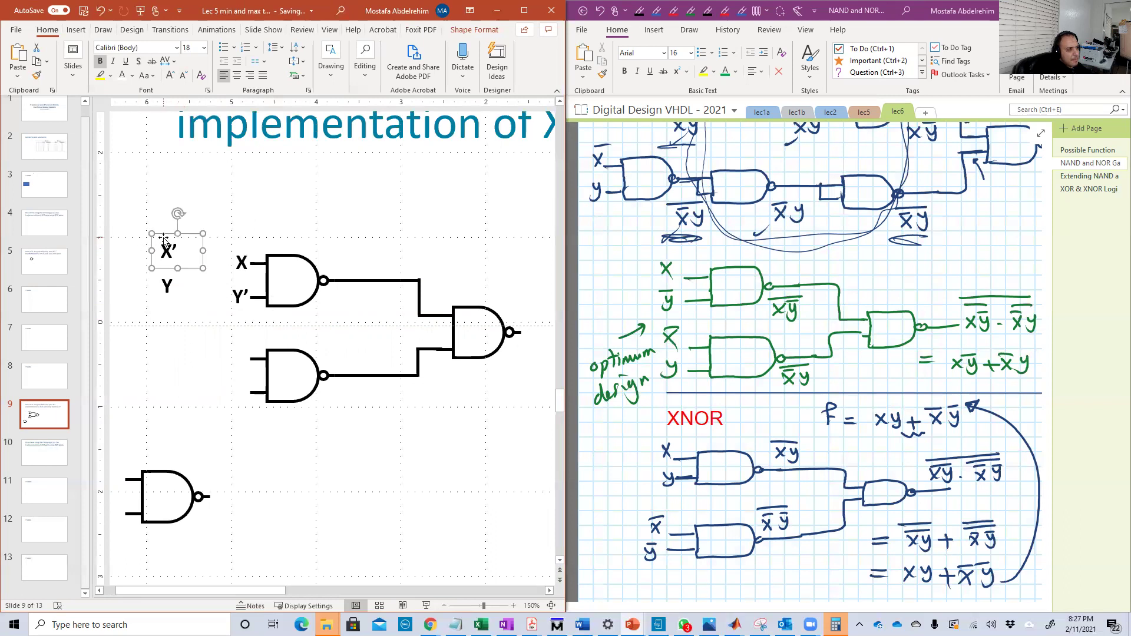
{"action": "left_click_drag", "start_coordinate": [169, 244], "coordinate": [242, 350]}
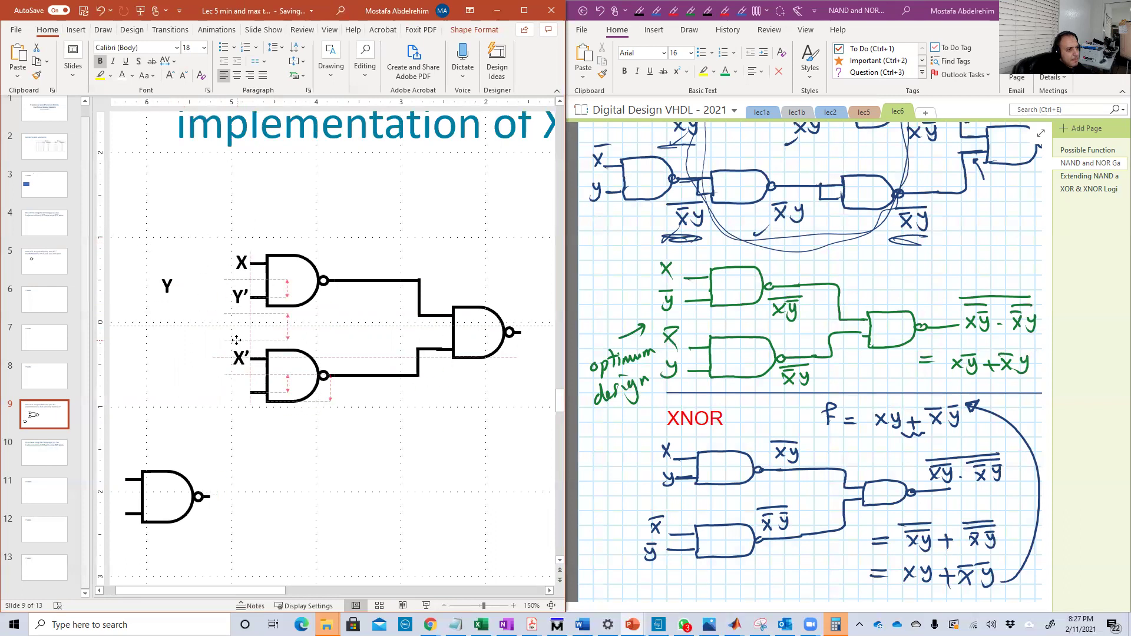
{"action": "left_click", "coordinate": [177, 293]}
{"action": "left_click_drag", "start_coordinate": [165, 269], "coordinate": [238, 383]}
{"action": "left_click", "coordinate": [379, 433]}
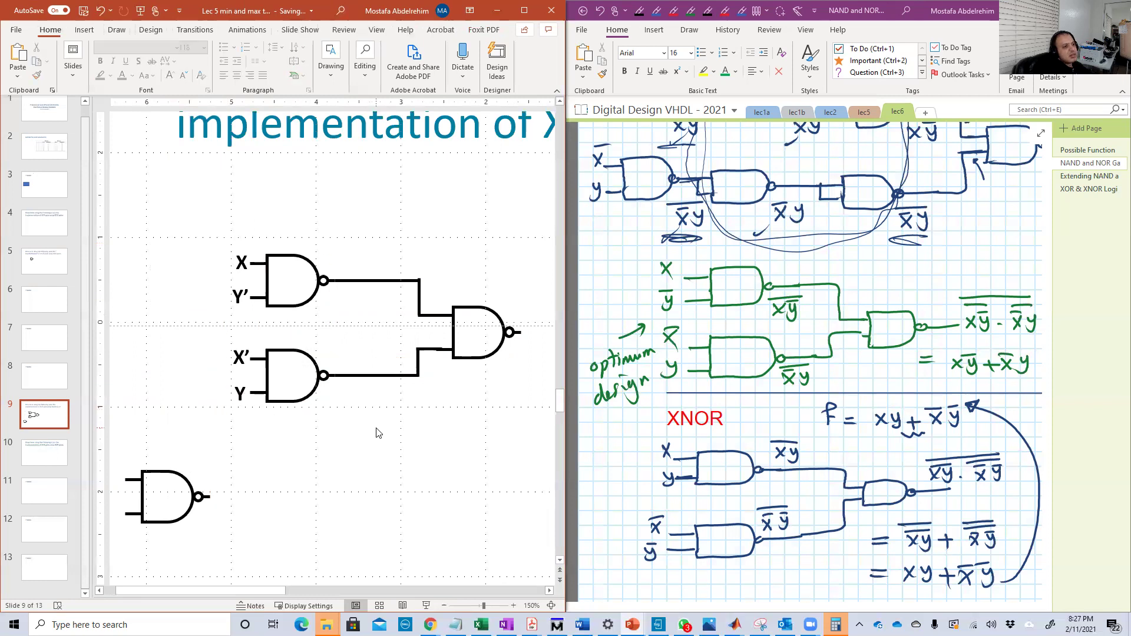